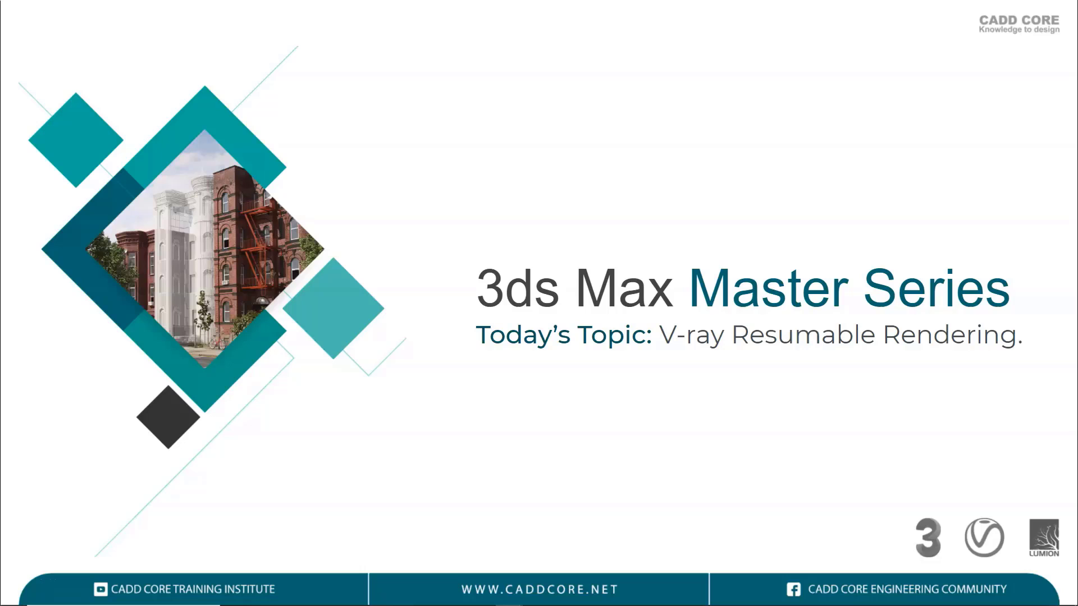
# Advance past the introduction slides to the house scene's camera view in 3ds Max.
pyautogui.press('Right')
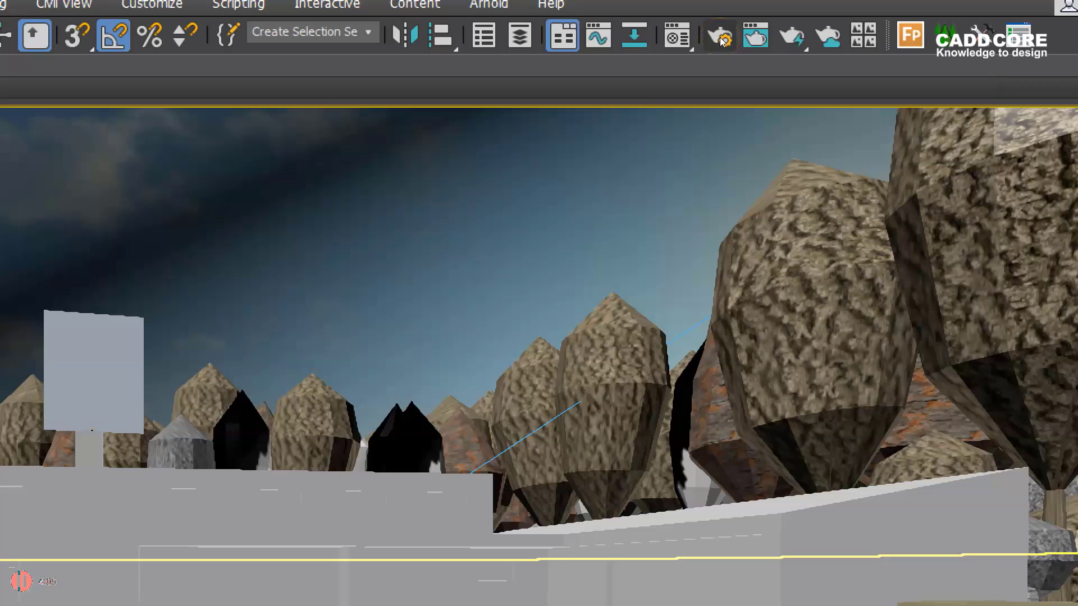
# Bring up Render Setup with V-Ray 5 hotfix 1 and 1920×1080 HDTV output.
pyautogui.click(720, 37)
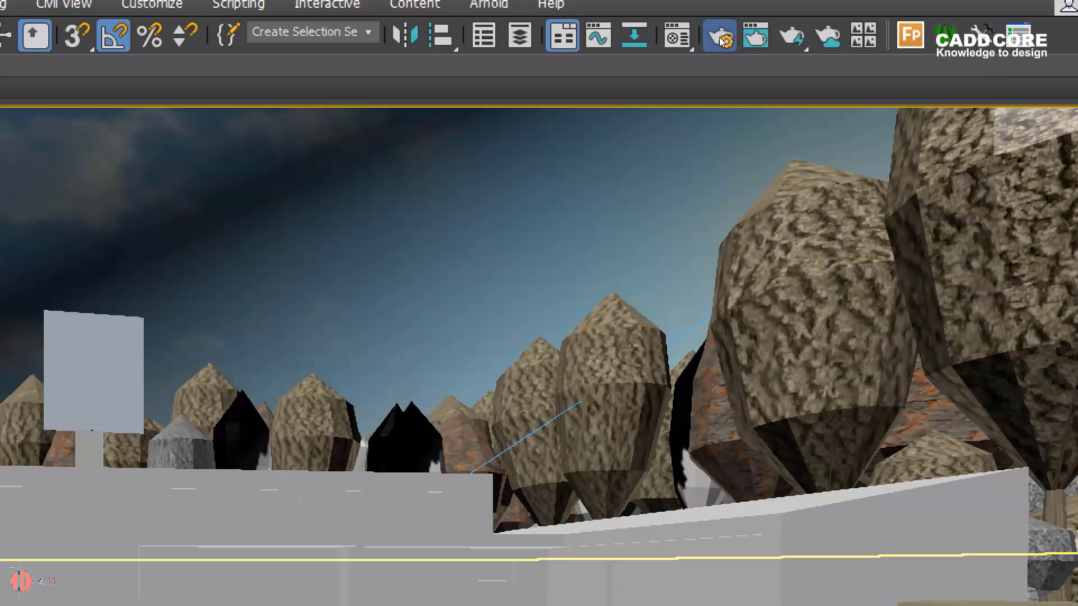
pyautogui.click(721, 41)
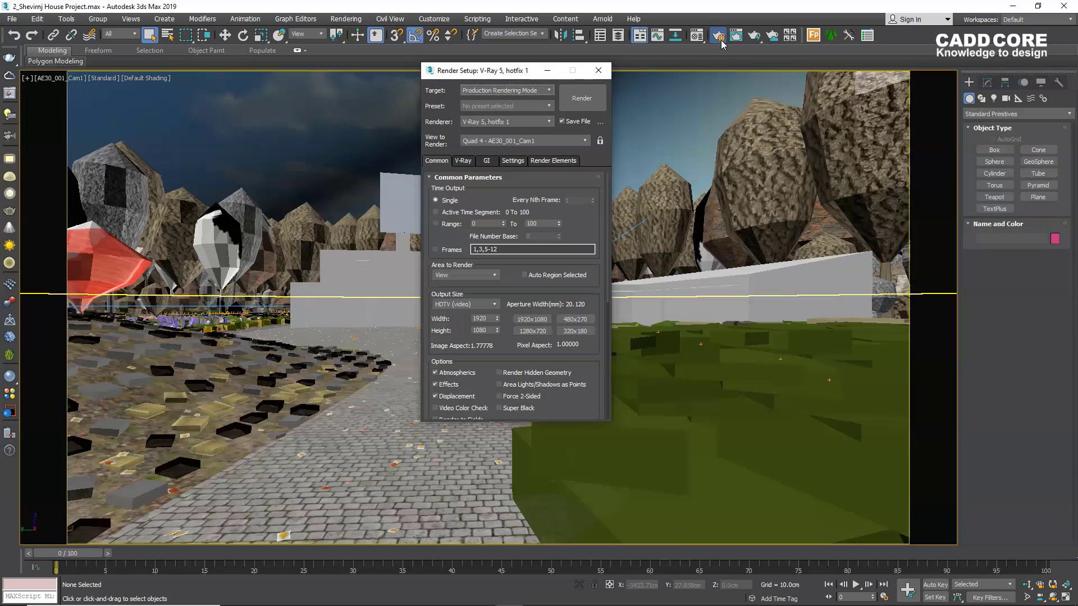
# Enable V-Ray raw image file output under Frame buffer and browse for its save location.
pyautogui.click(466, 162)
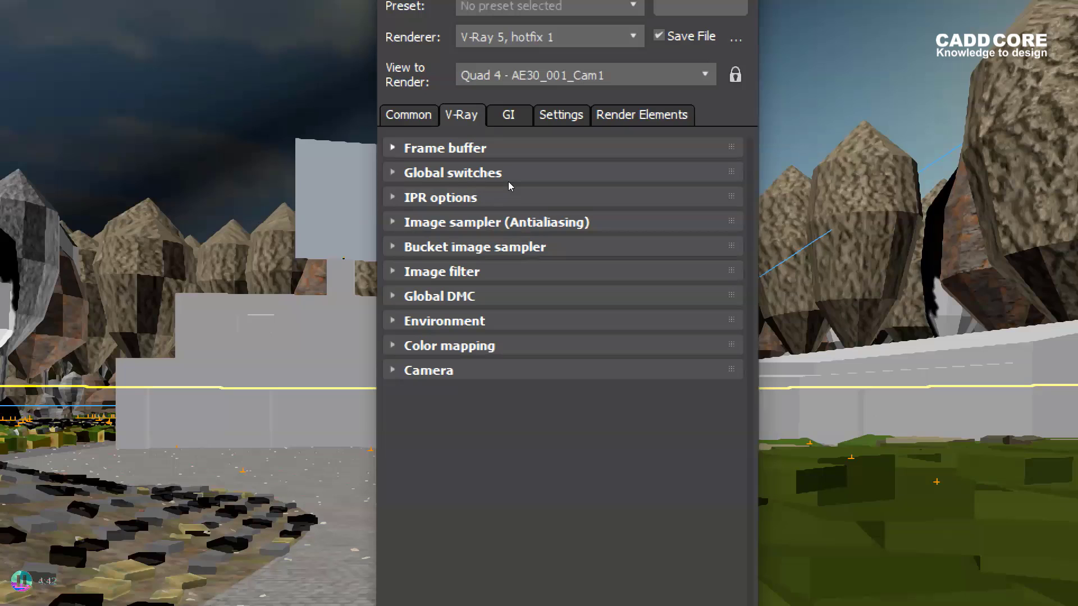
pyautogui.click(432, 177)
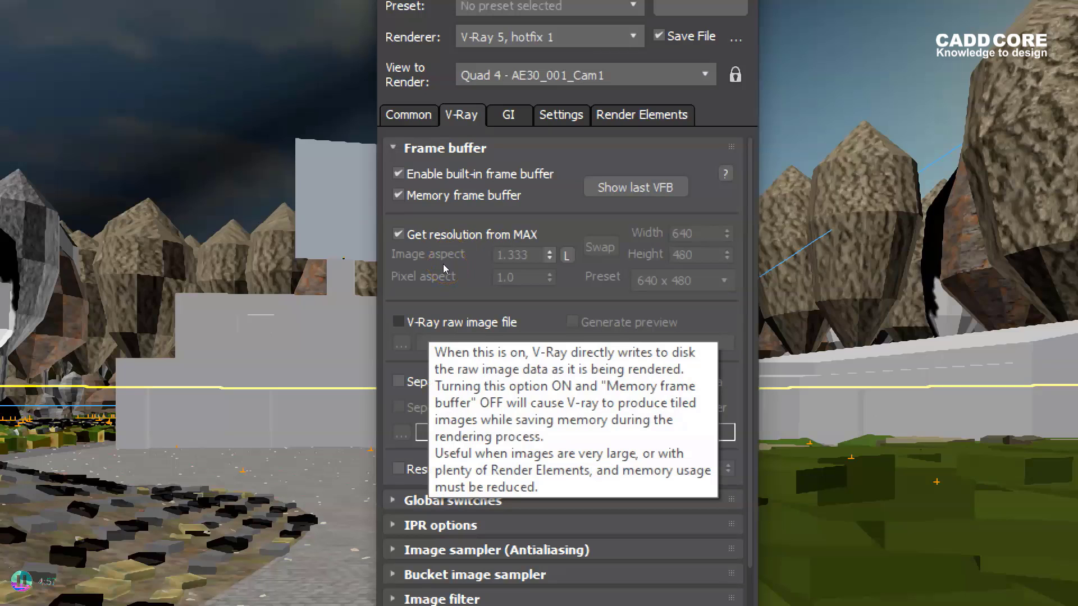
pyautogui.press('space')
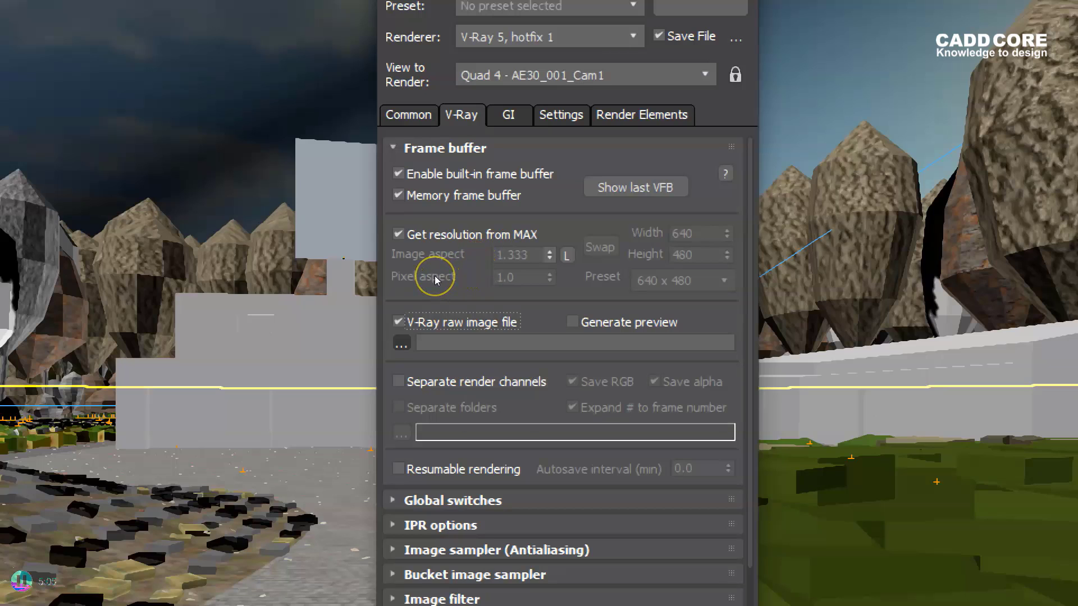
pyautogui.press('Tab')
pyautogui.press('space')
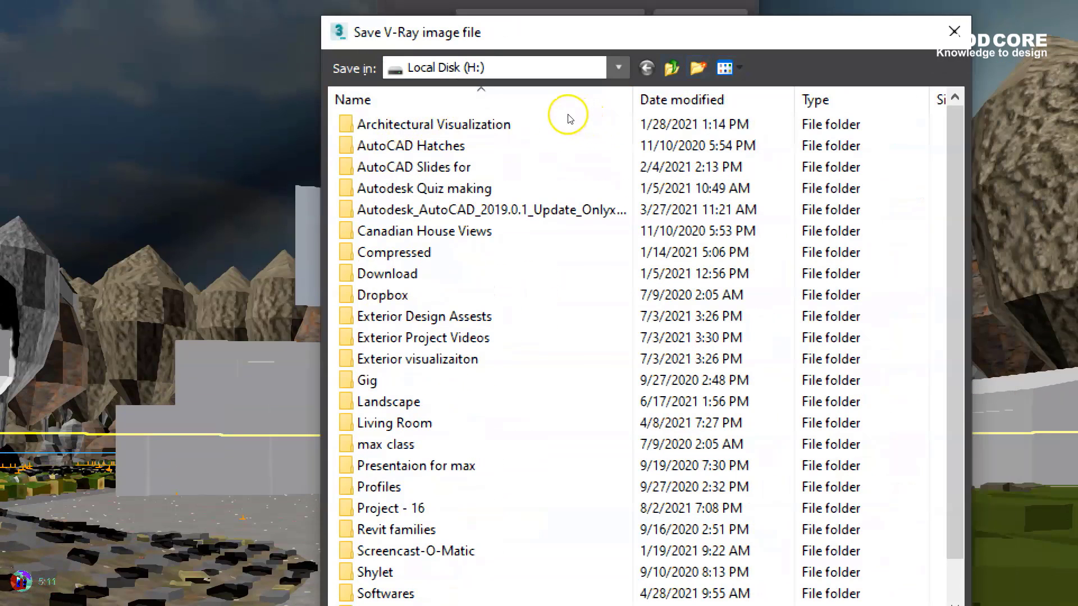
# Save the raw image file to the Desktop as 'V-ray Resumable Render'.
pyautogui.press('BackSpace')
pyautogui.doubleClick(571, 160)
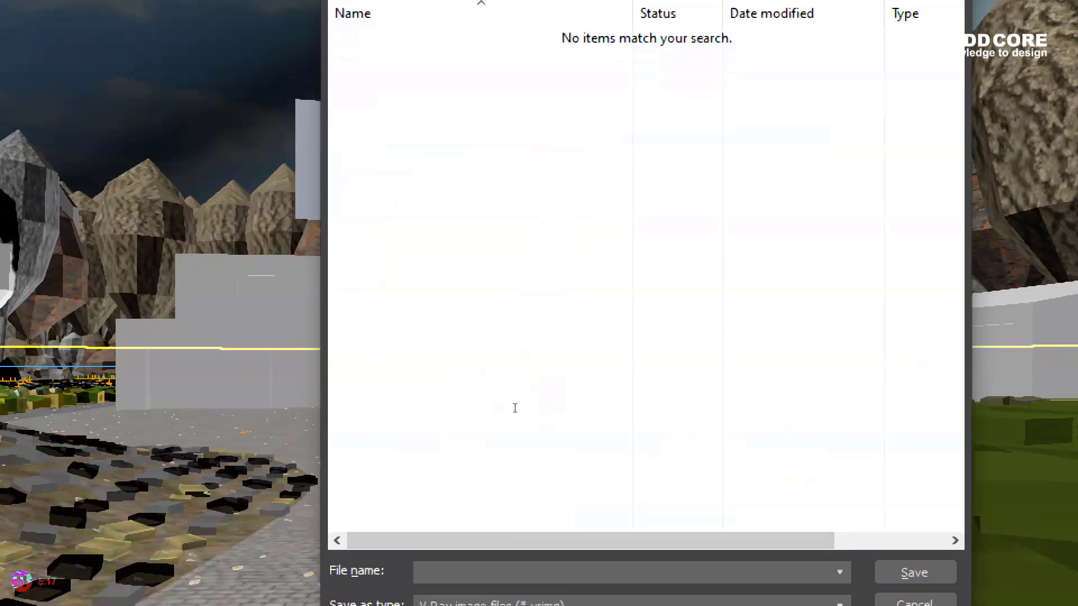
pyautogui.write('V-ray Resumable Render')
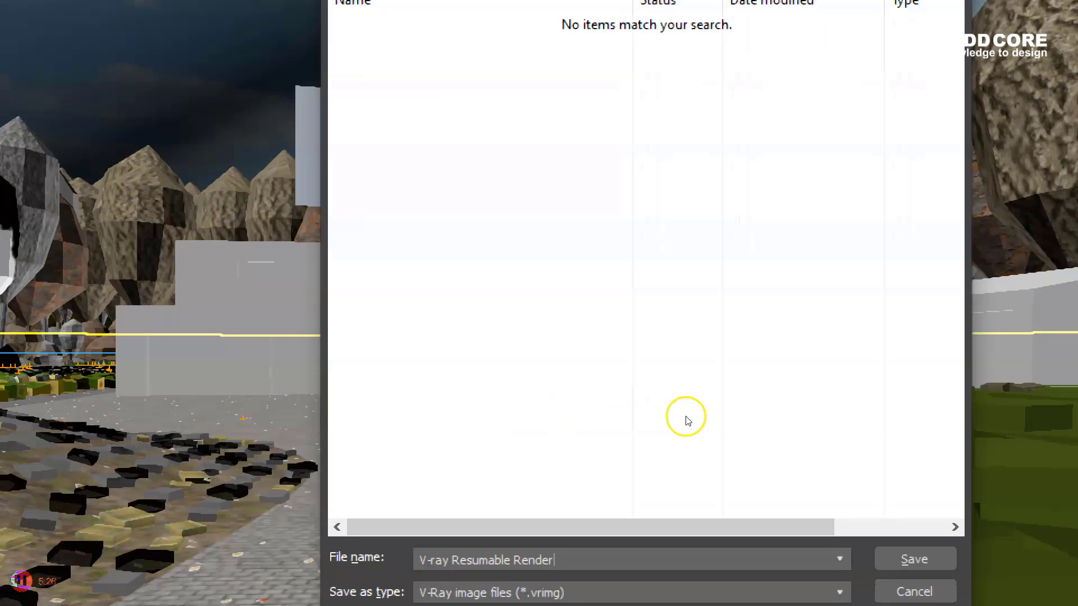
pyautogui.press('Return')
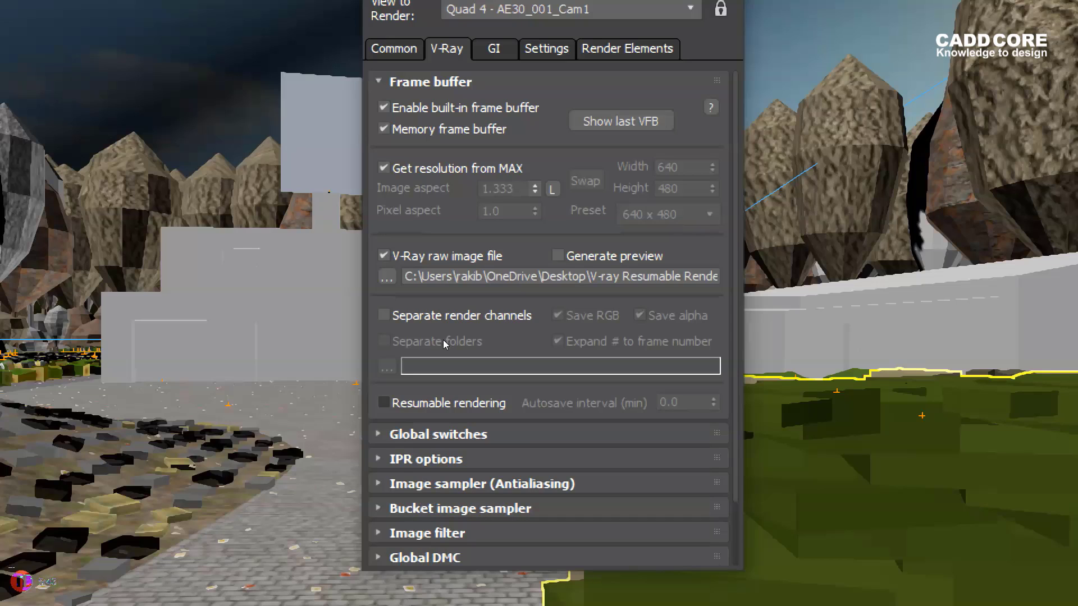
# Enable Resumable rendering in the V-Ray Frame buffer rollout.
pyautogui.click(447, 343)
pyautogui.moveTo(449, 343); pyautogui.dragTo(451, 374)
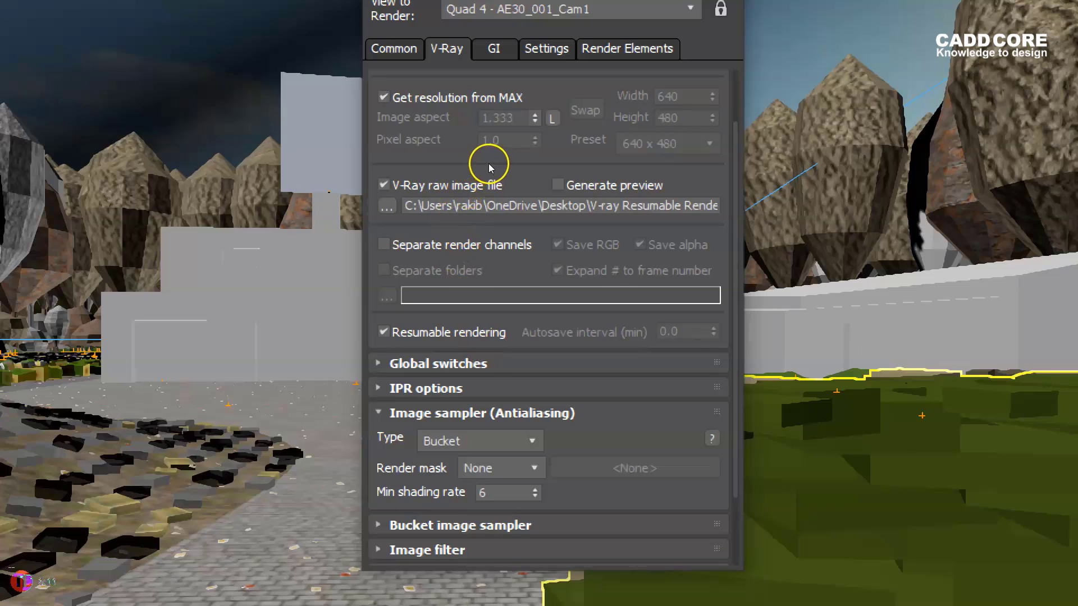
pyautogui.hotkey('ctrl', 'Tab')
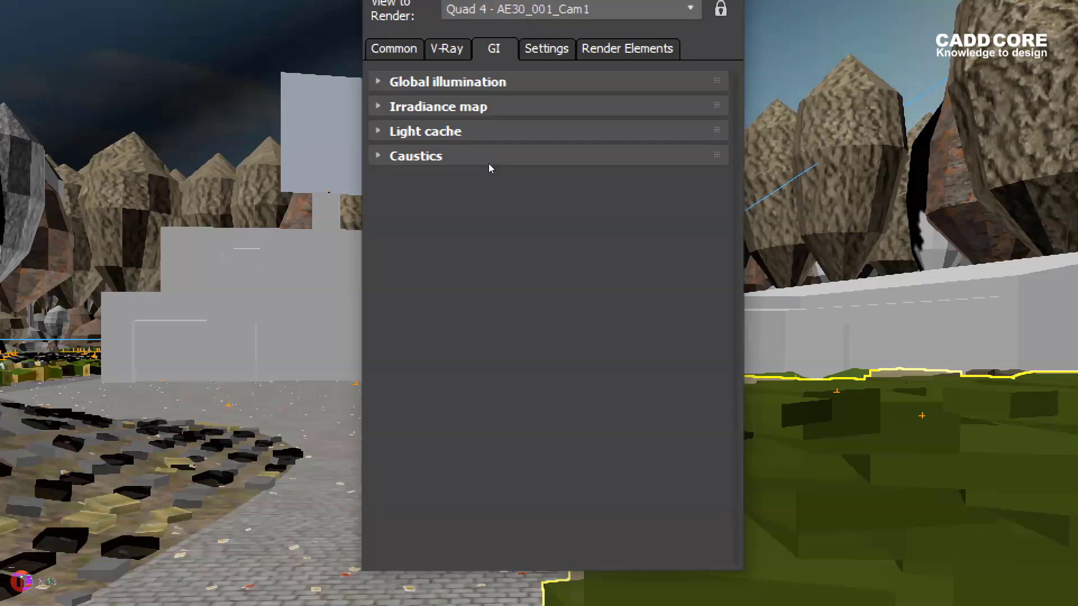
# Set the primary GI engine to Brute force and minimize Render Setup.
pyautogui.click(440, 169)
pyautogui.hotkey('alt', 'Down')
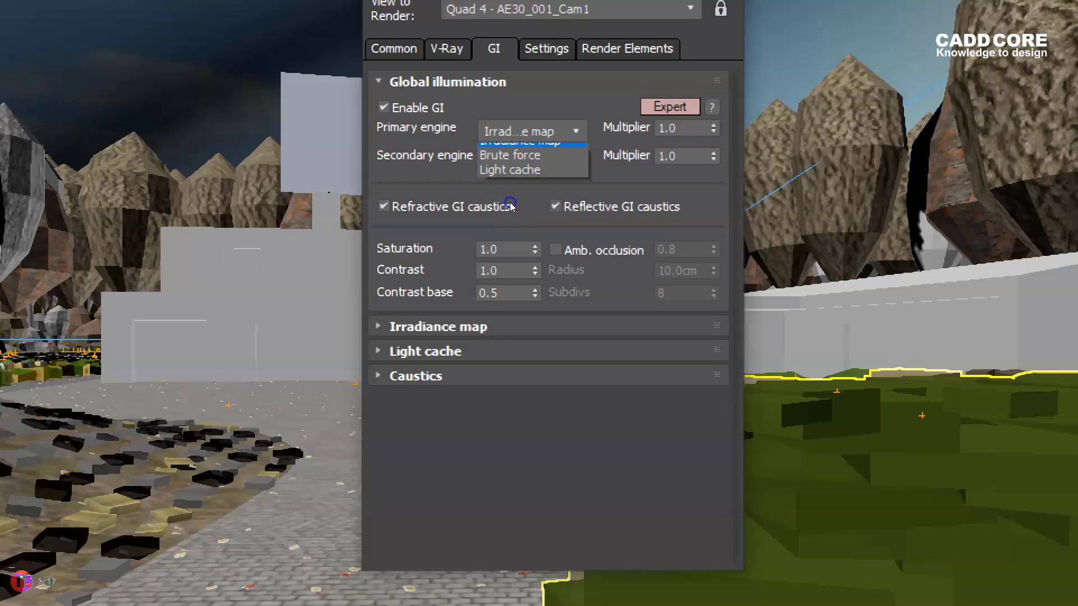
pyautogui.press('Down')
pyautogui.click(501, 226)
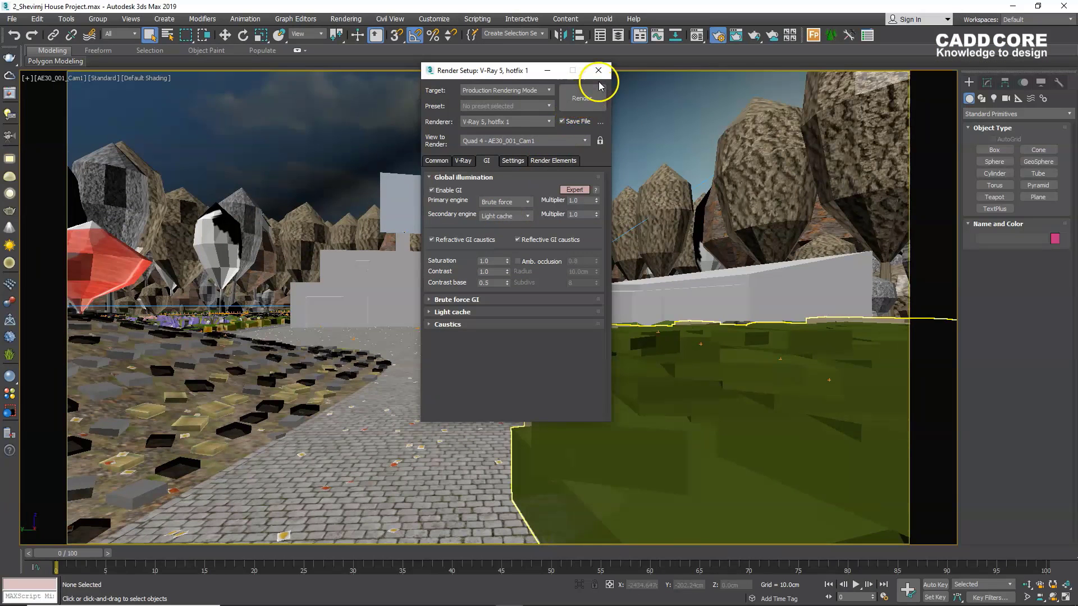
pyautogui.click(548, 70)
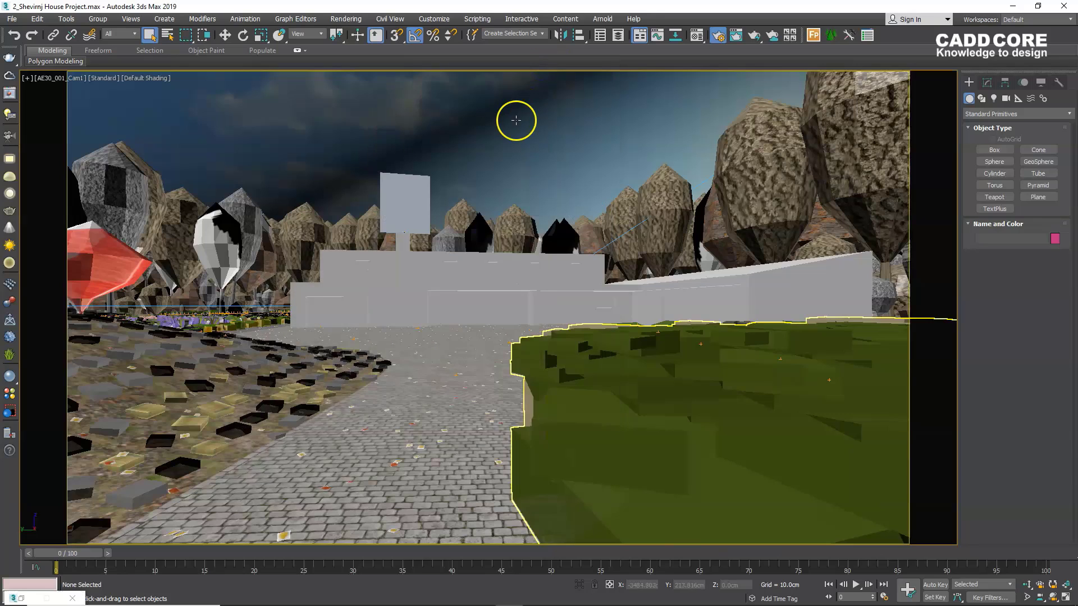
# Save the house project file and restore the minimized Render Setup dialog.
pyautogui.click(12, 20)
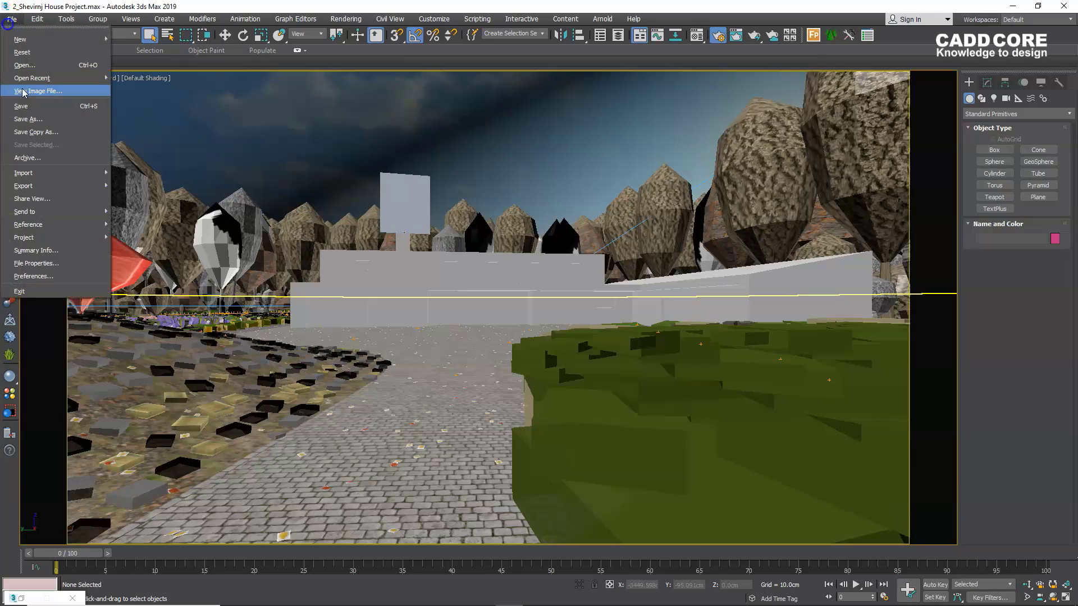
pyautogui.click(23, 106)
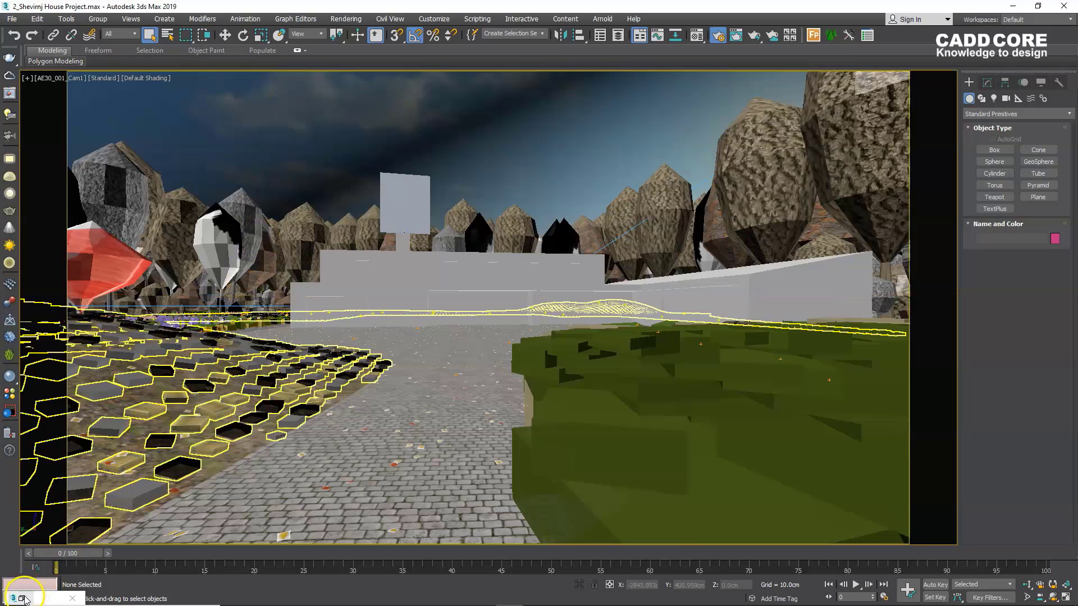
pyautogui.click(25, 600)
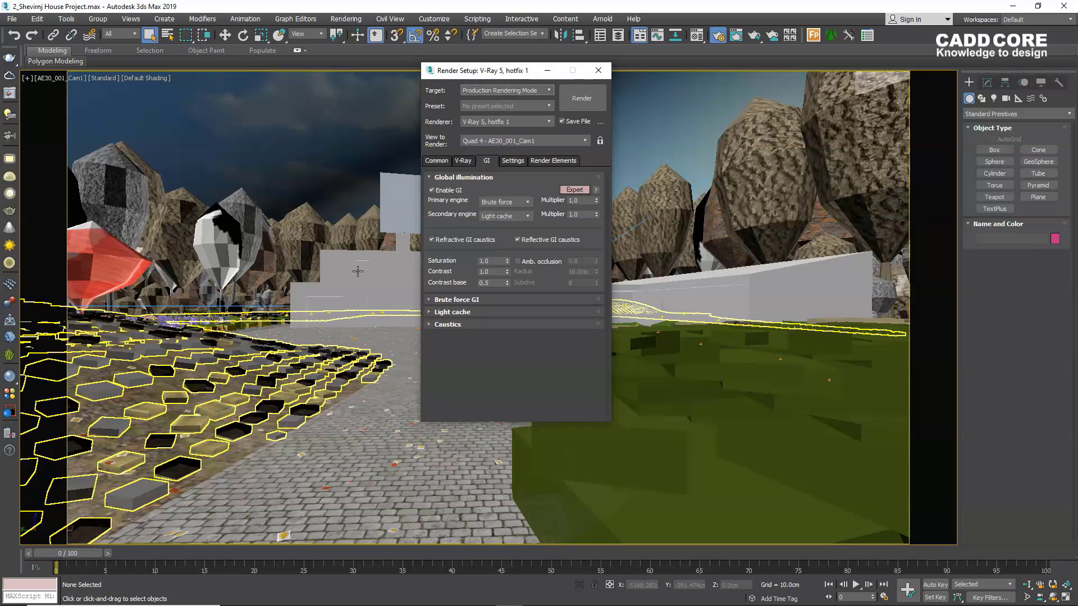
# Render the camera view and zoom the V-Ray Frame Buffer to watch it refine.
pyautogui.click(578, 103)
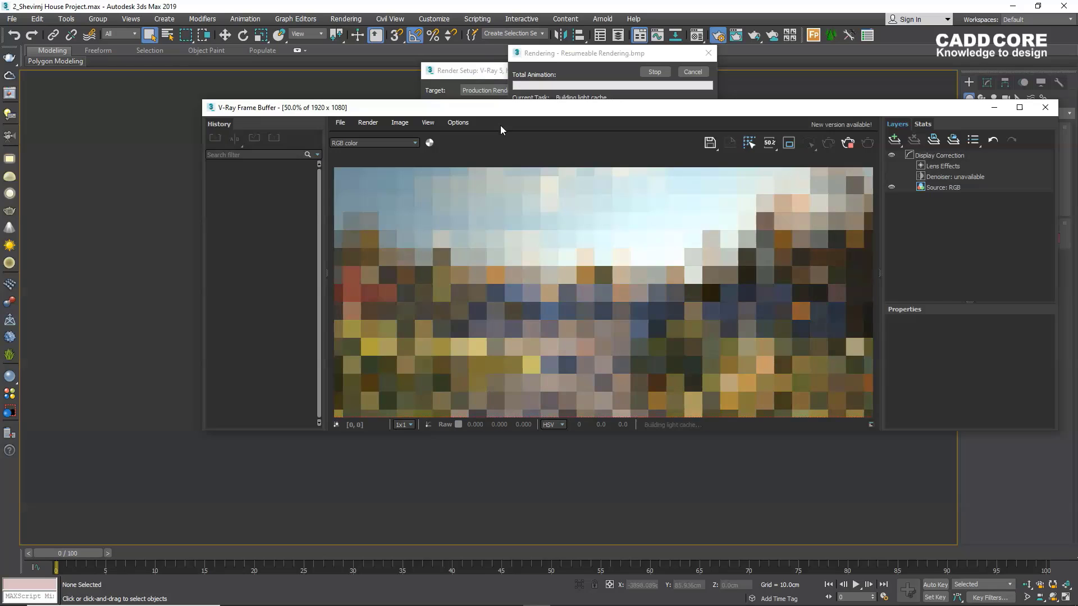
pyautogui.scroll(-1, 572, 247)
pyautogui.scroll(-1, 580, 264)
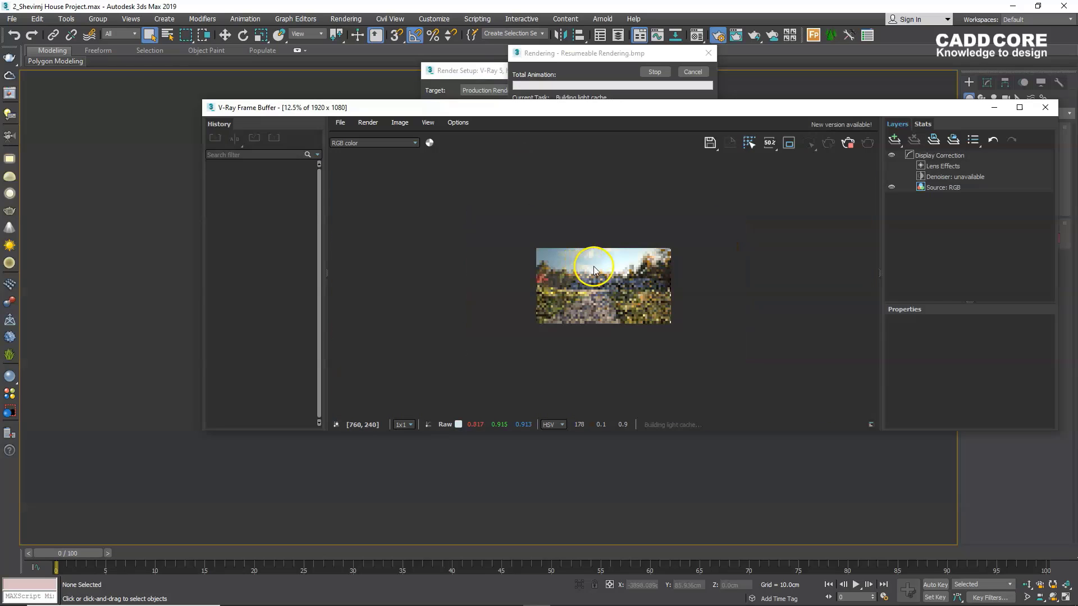
pyautogui.scroll(1, 580, 264)
# Stop the render, close the frame buffer and Render Setup, and save the scene.
pyautogui.moveTo(607, 50)
pyautogui.mouseDown()
pyautogui.moveTo(456, 97)
pyautogui.moveTo(96, 82)
pyautogui.mouseUp()
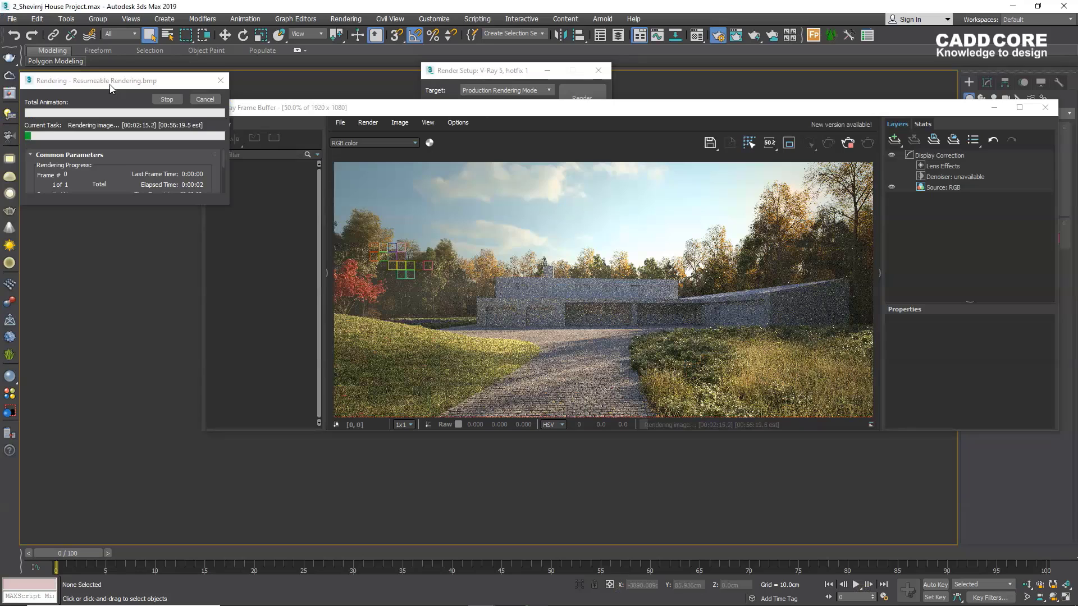
pyautogui.click(167, 99)
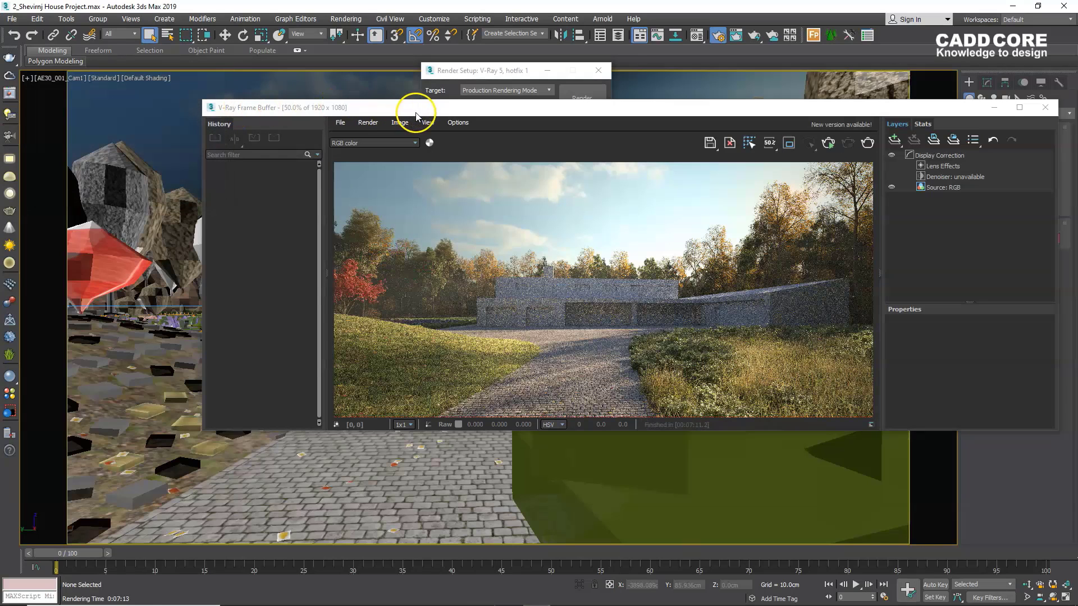
pyautogui.moveTo(413, 115); pyautogui.dragTo(322, 111)
pyautogui.click(952, 106)
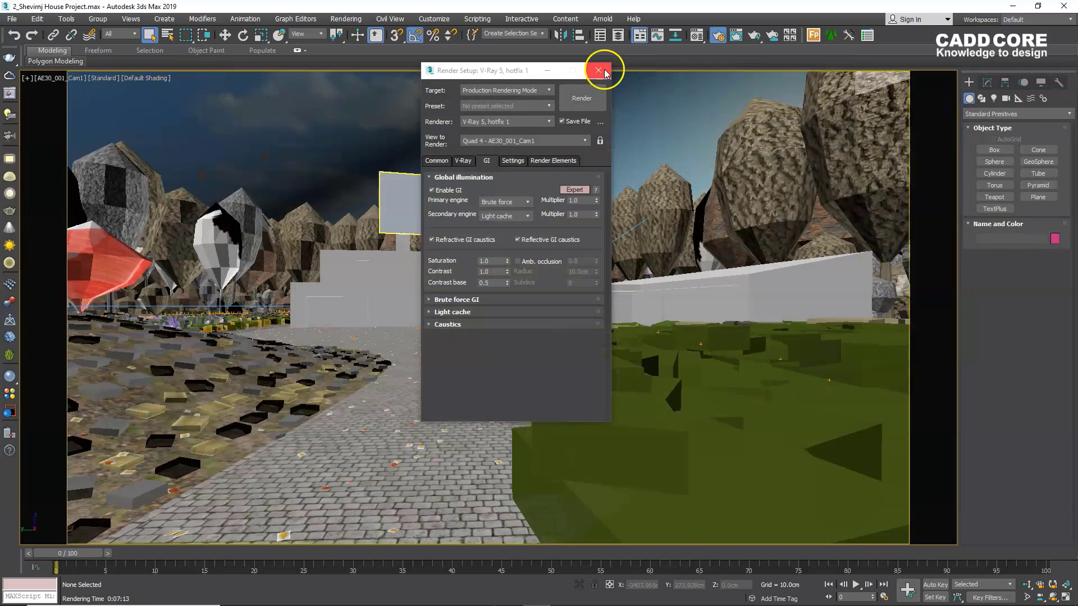
pyautogui.click(603, 69)
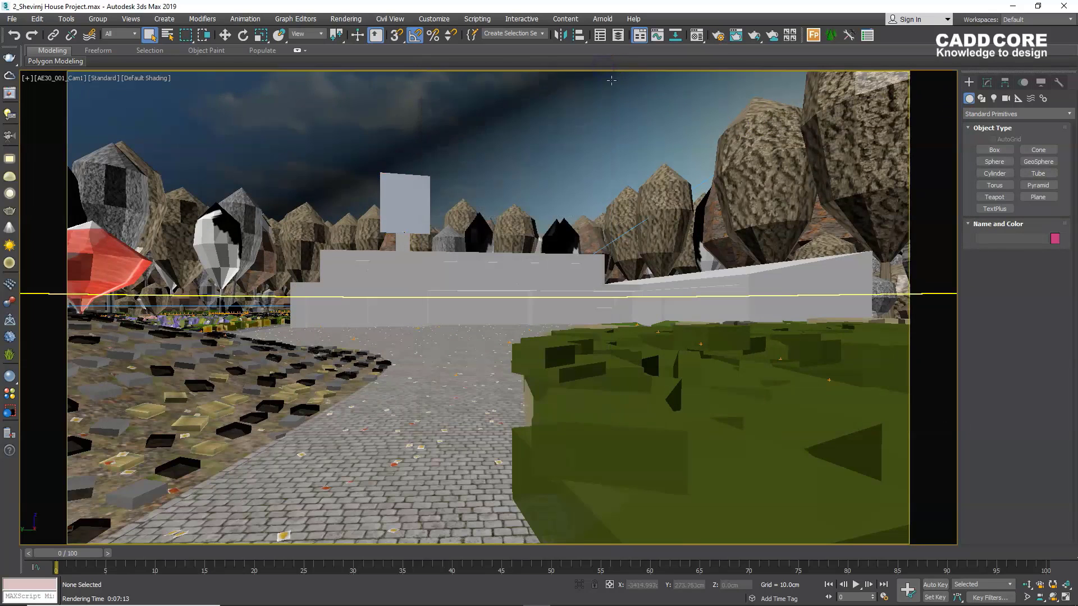
pyautogui.click(12, 19)
pyautogui.click(22, 106)
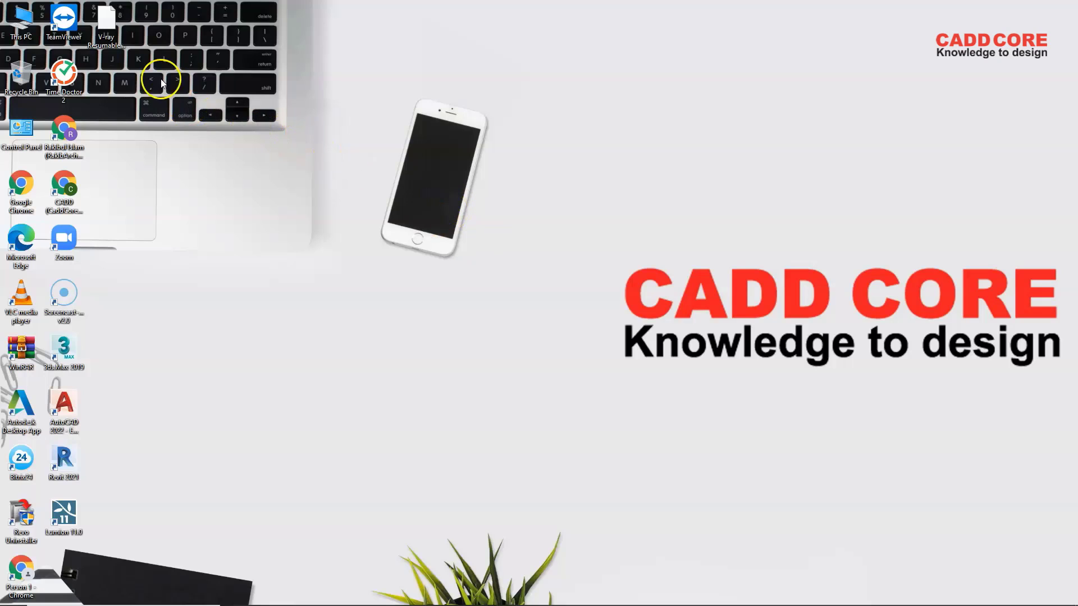
# Inspect the desktop's 'V-ray Resumable' raw file, then reopen 2_Shevimj House Project.max.
pyautogui.click(116, 36)
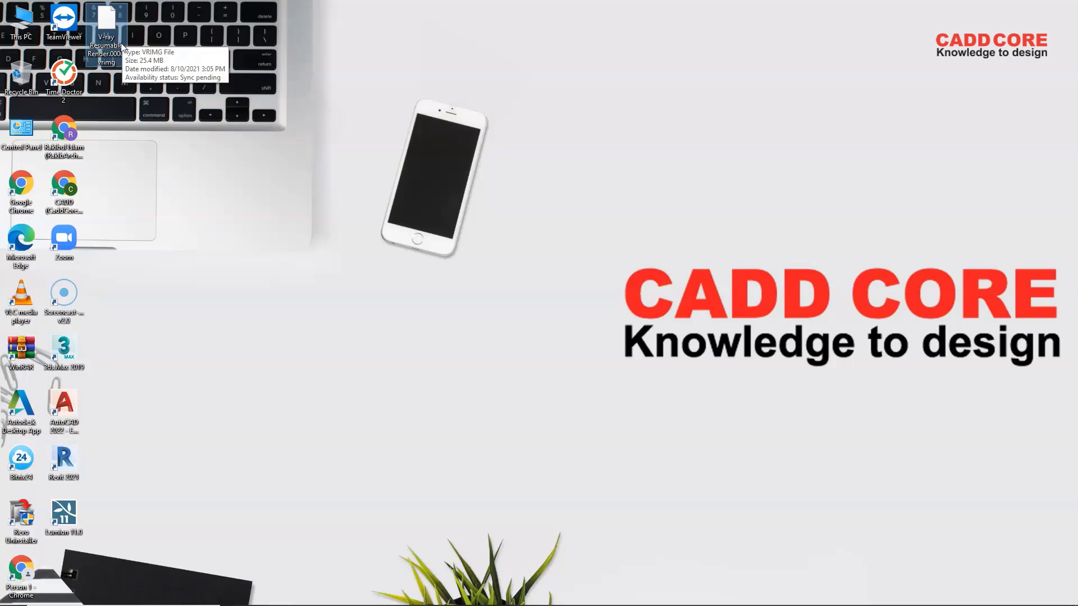
pyautogui.click(139, 53)
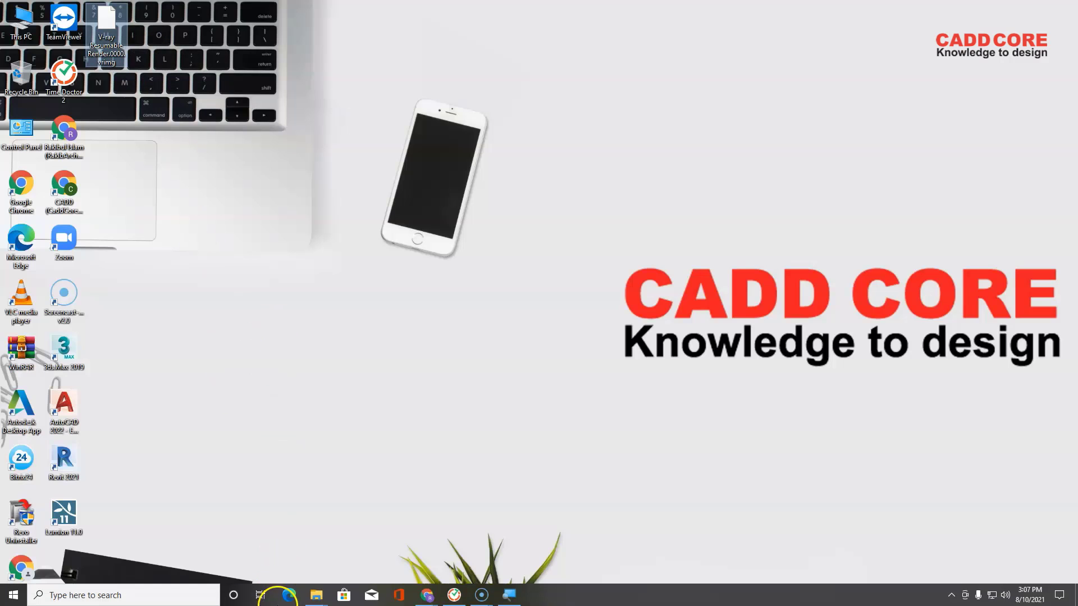
pyautogui.moveTo(315, 595)
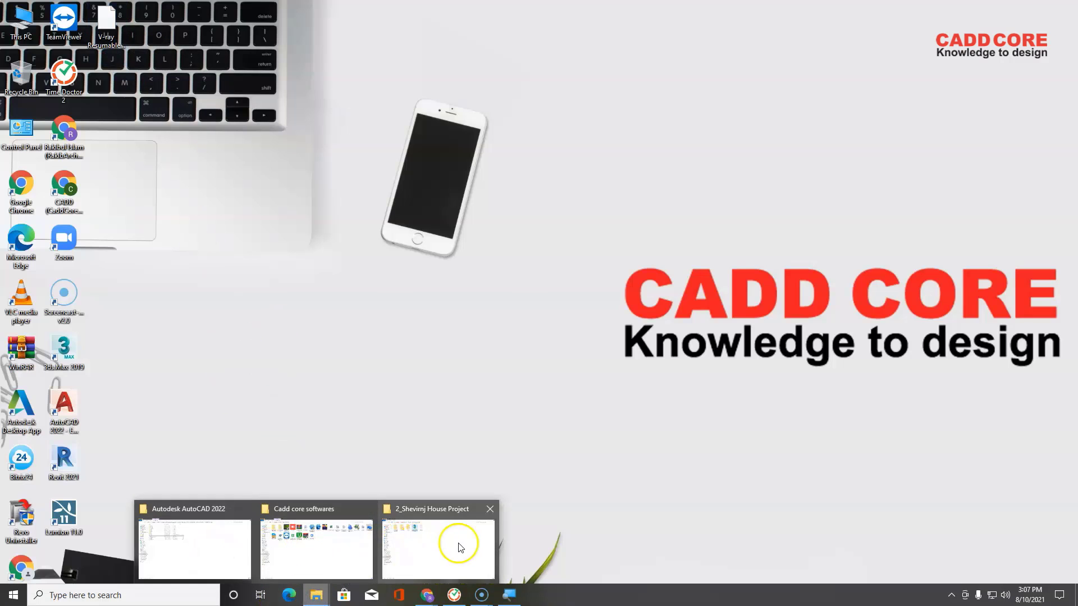
pyautogui.click(457, 542)
pyautogui.click(312, 88)
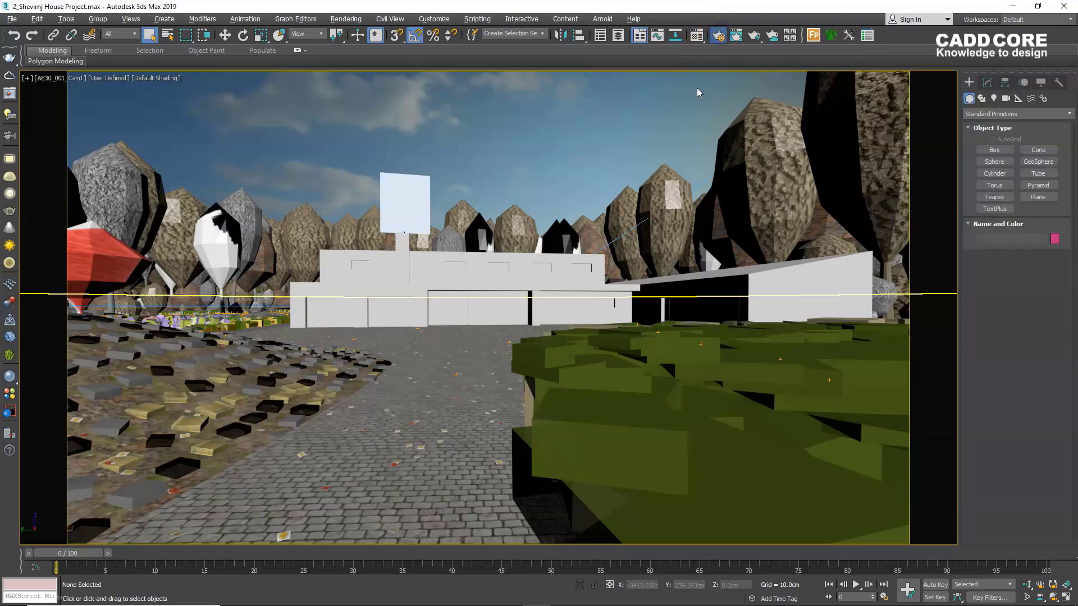
# Re-render the house camera view, overwriting the existing Resumeable Rendering.bmp output.
pyautogui.click(663, 127)
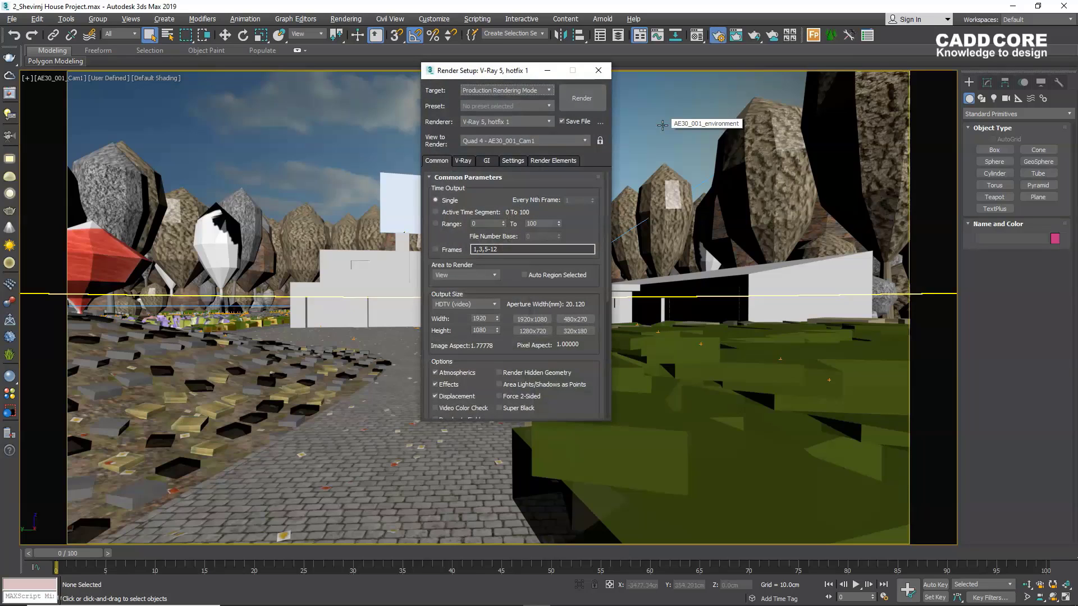
pyautogui.click(588, 107)
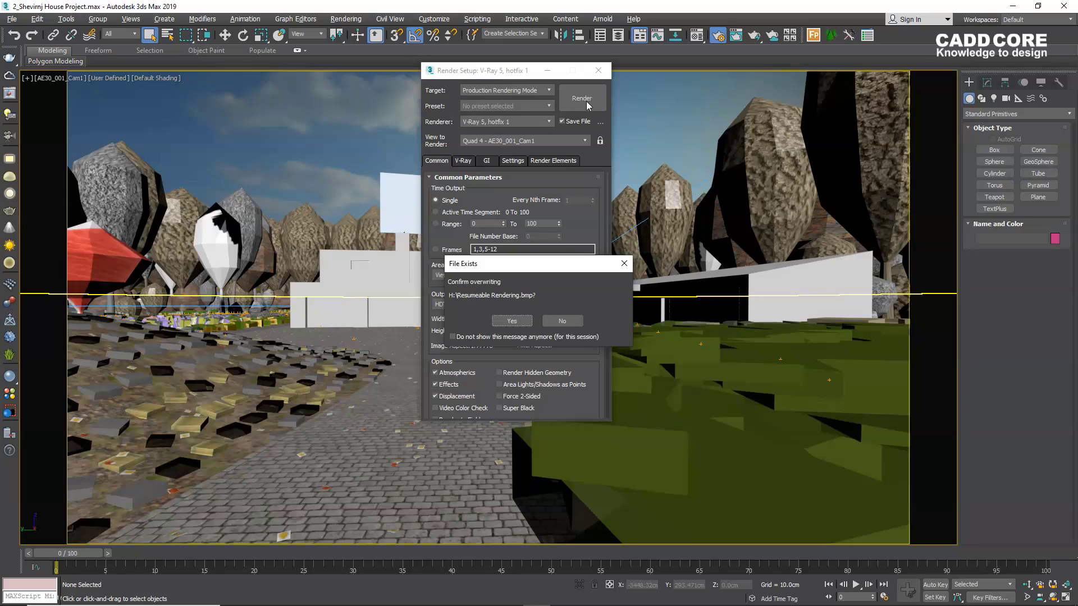
pyautogui.click(512, 321)
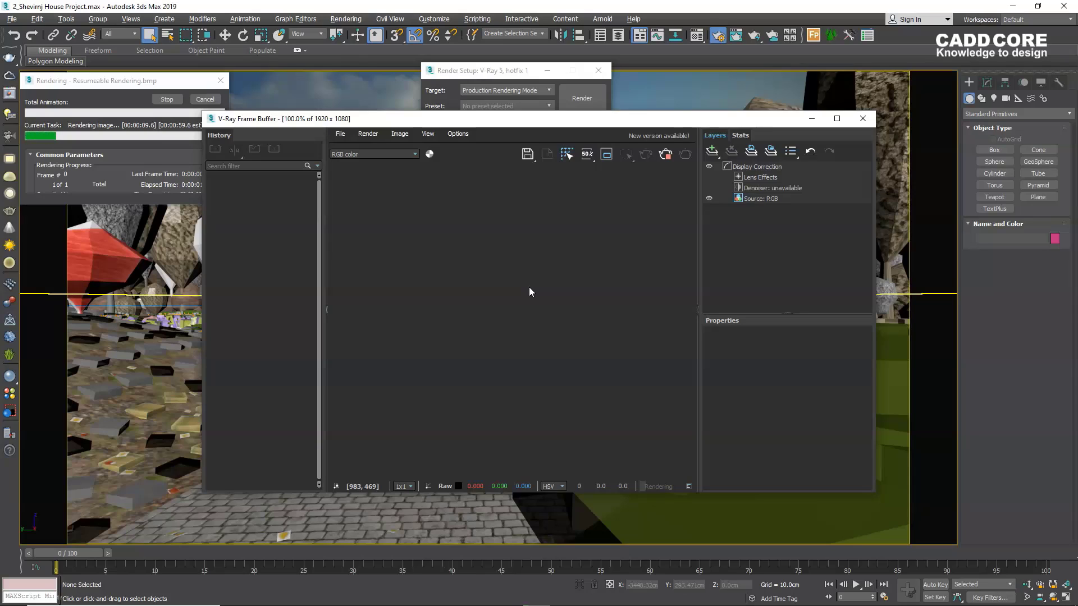
# Stop the second render after about 34 seconds, leaving only a partial patch of sky and trees.
pyautogui.scroll(-2, 533, 299)
pyautogui.scroll(1, 517, 313)
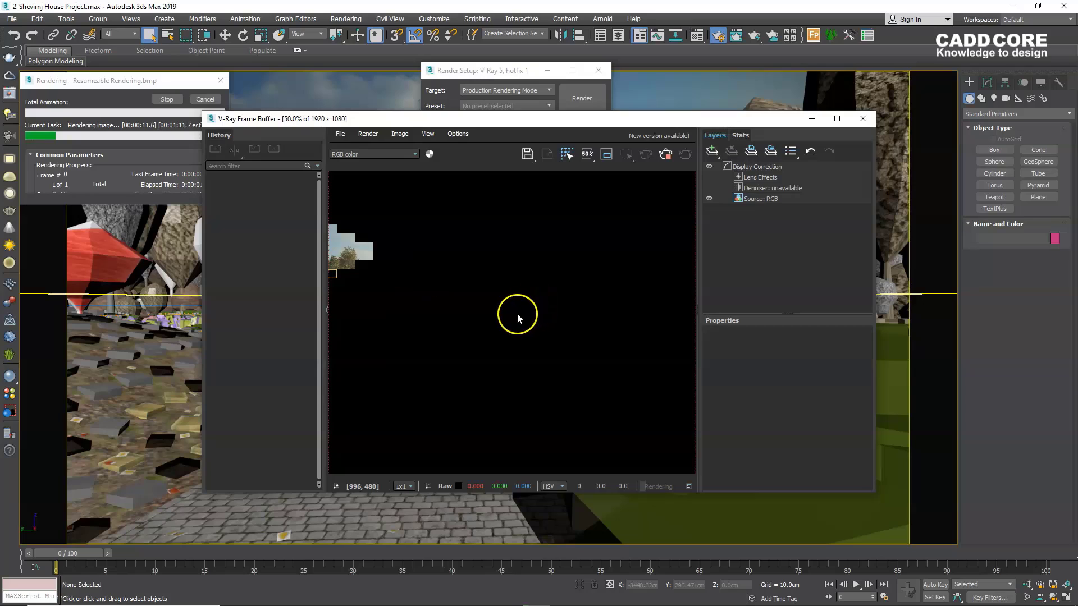
pyautogui.scroll(-1, 517, 313)
pyautogui.scroll(1, 429, 264)
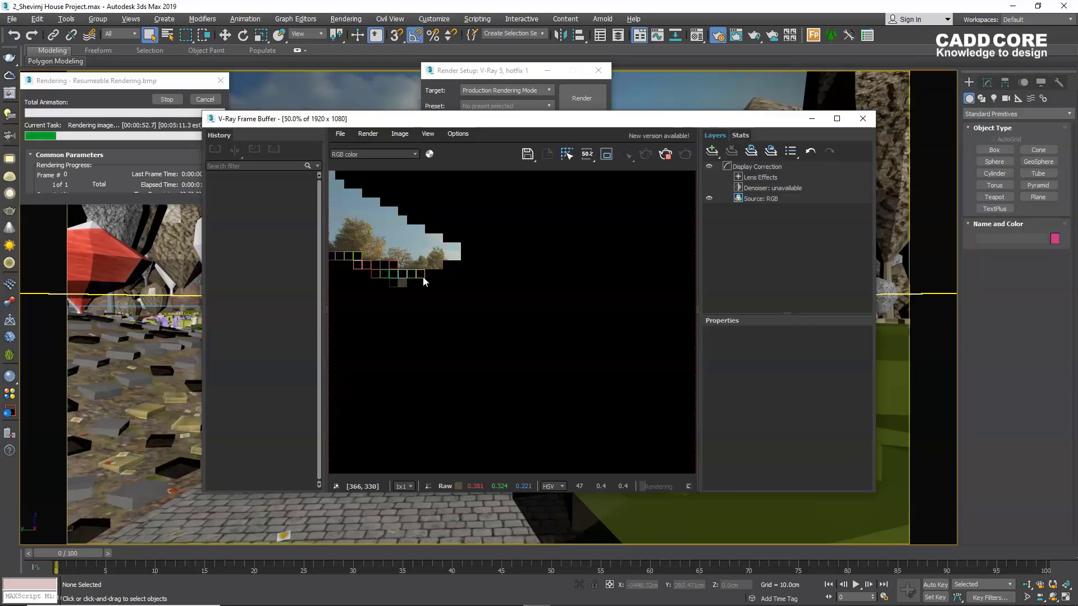
pyautogui.click(771, 258)
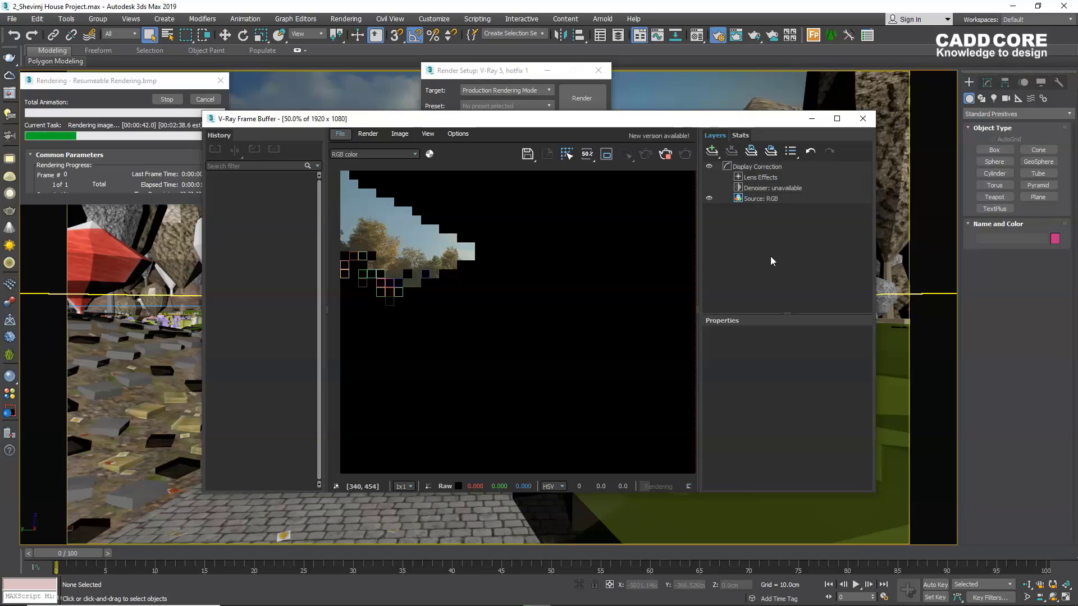
pyautogui.click(173, 101)
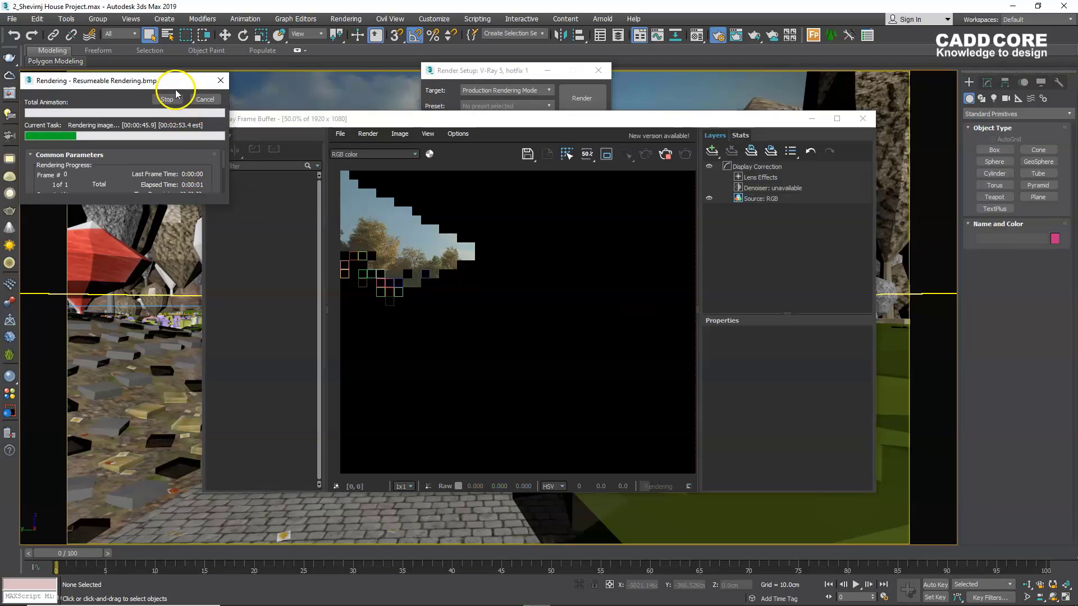
pyautogui.click(173, 101)
# Close the frame buffer and change the V-Ray image sampler type from Bucket to Progressive.
pyautogui.click(863, 118)
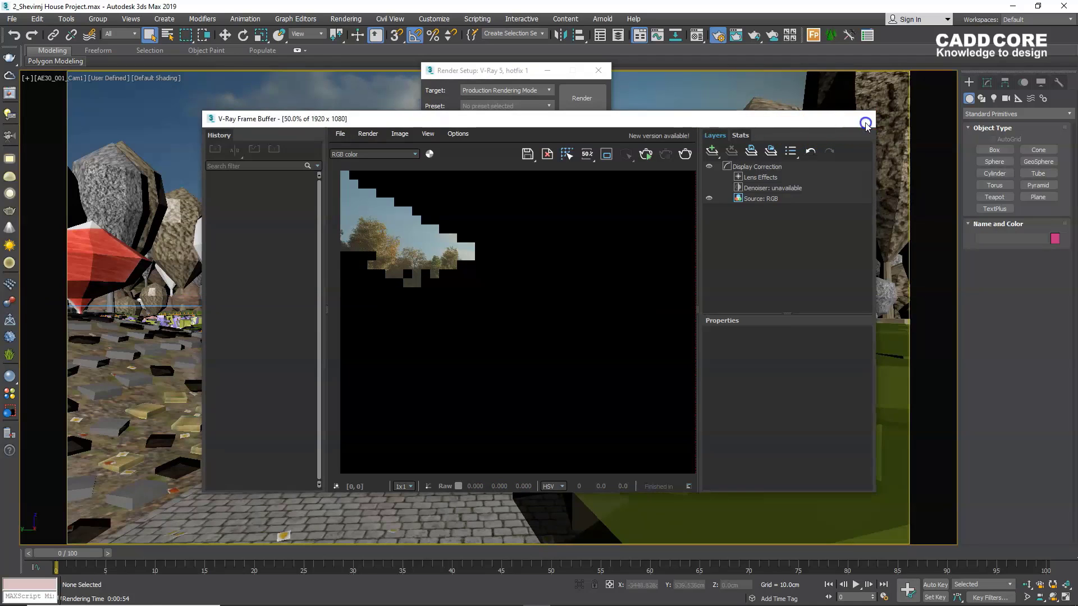
pyautogui.click(463, 161)
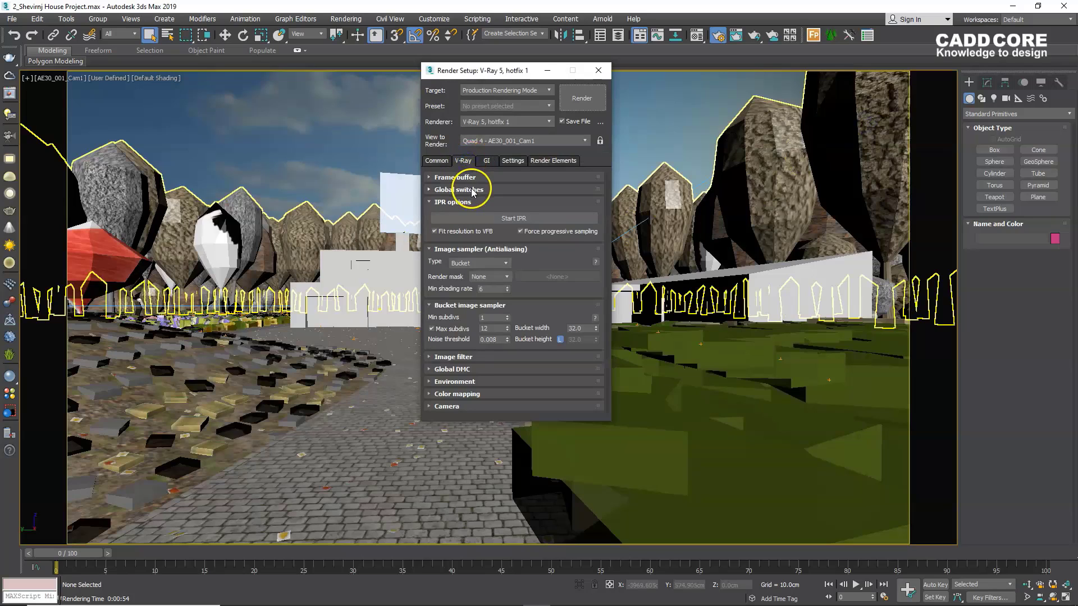
pyautogui.click(473, 179)
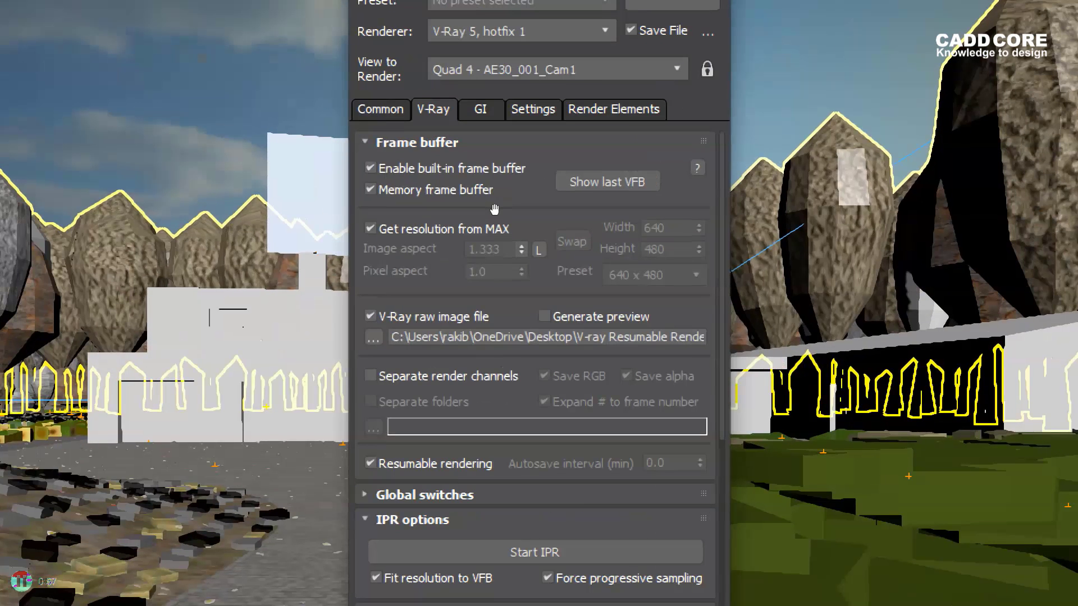
pyautogui.click(530, 352)
pyautogui.click(454, 360)
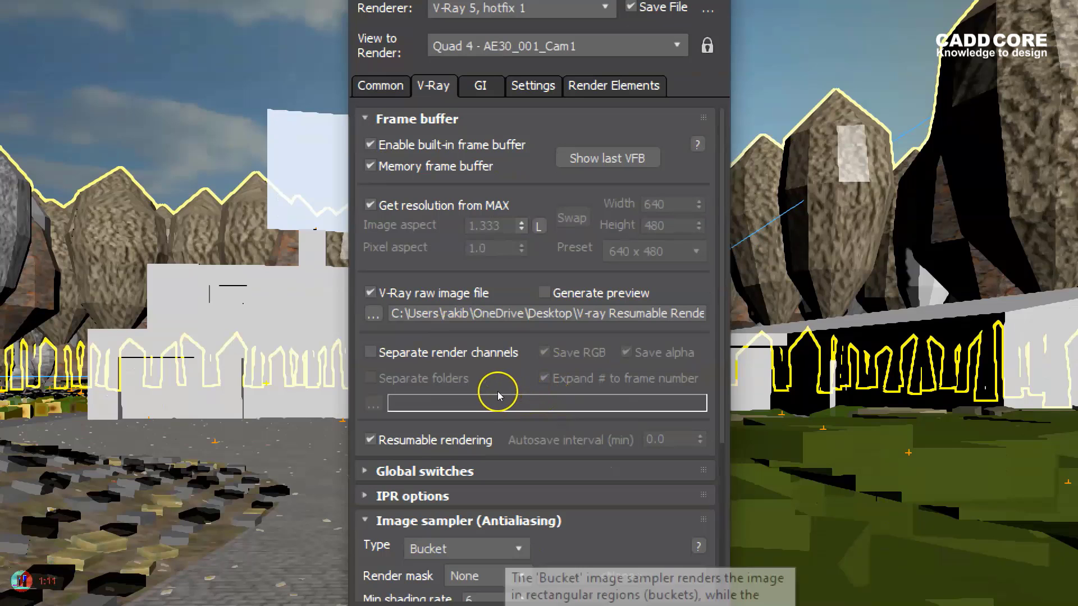
pyautogui.click(498, 396)
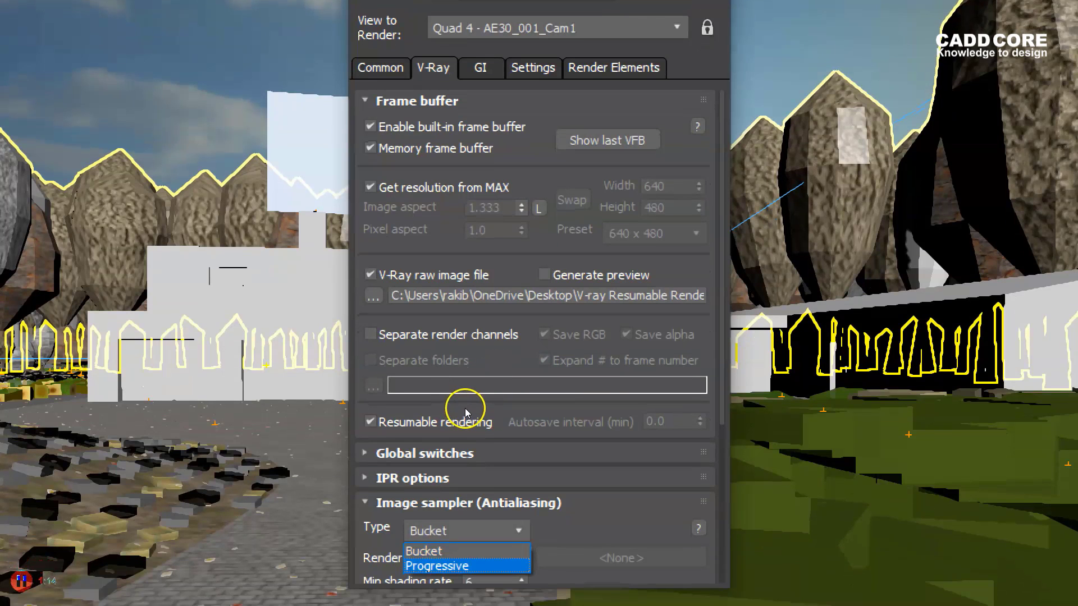
pyautogui.click(530, 366)
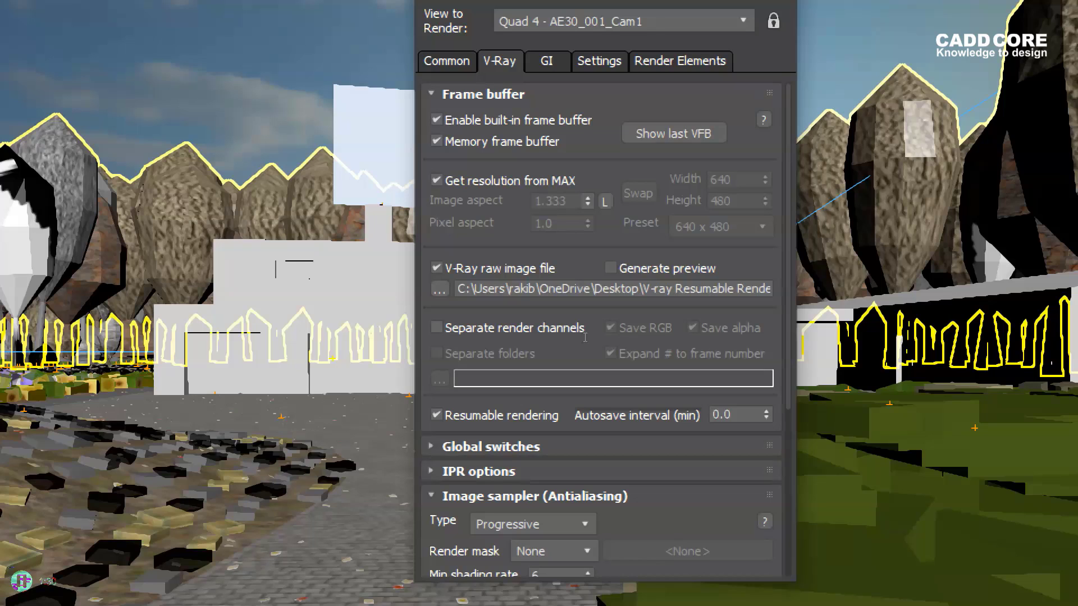
# Set the Frame buffer autosave interval to 1 minute.
pyautogui.press('Tab')
pyautogui.write('1')
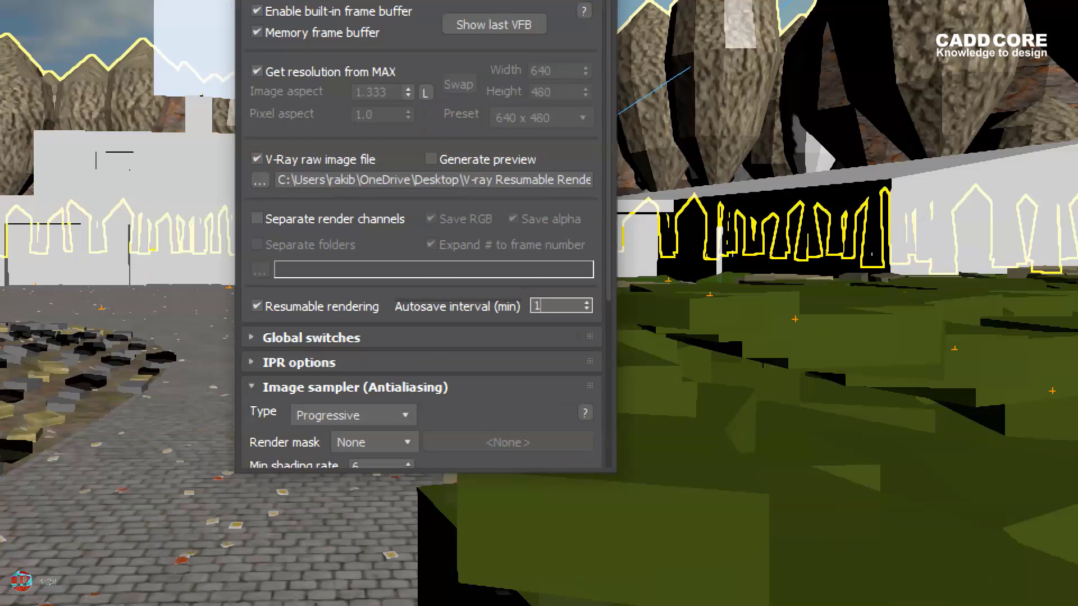
pyautogui.click(475, 237)
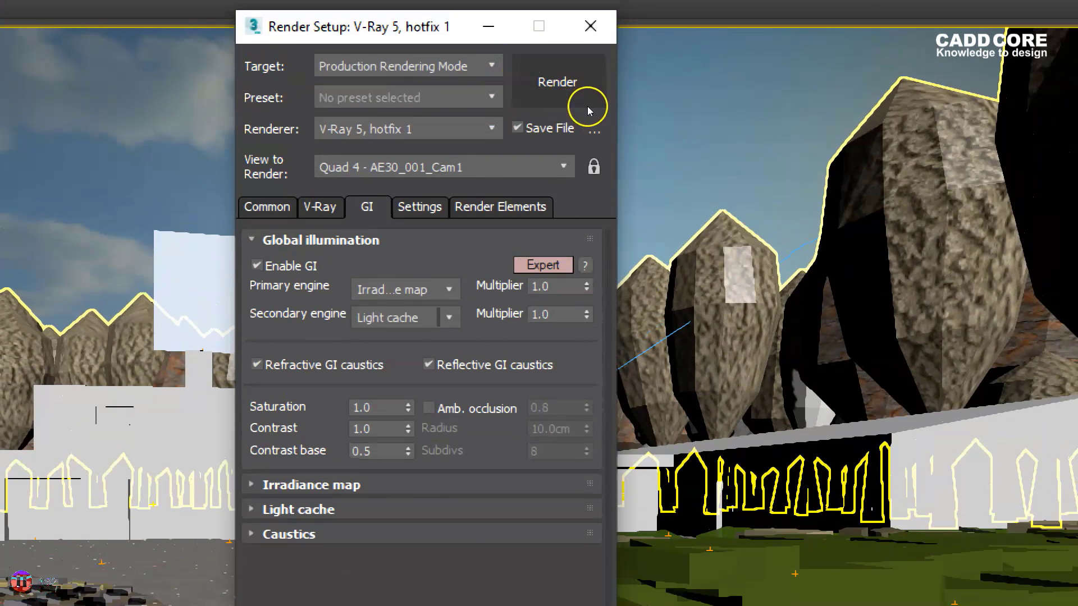
# Render the house scene progressively in the V-Ray Frame Buffer.
pyautogui.click(588, 99)
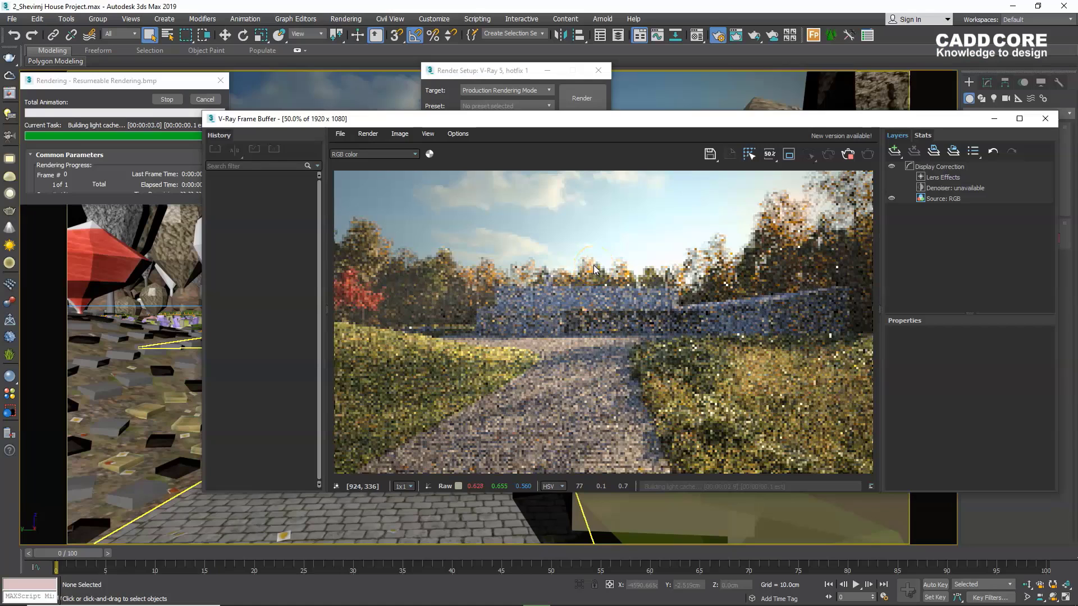